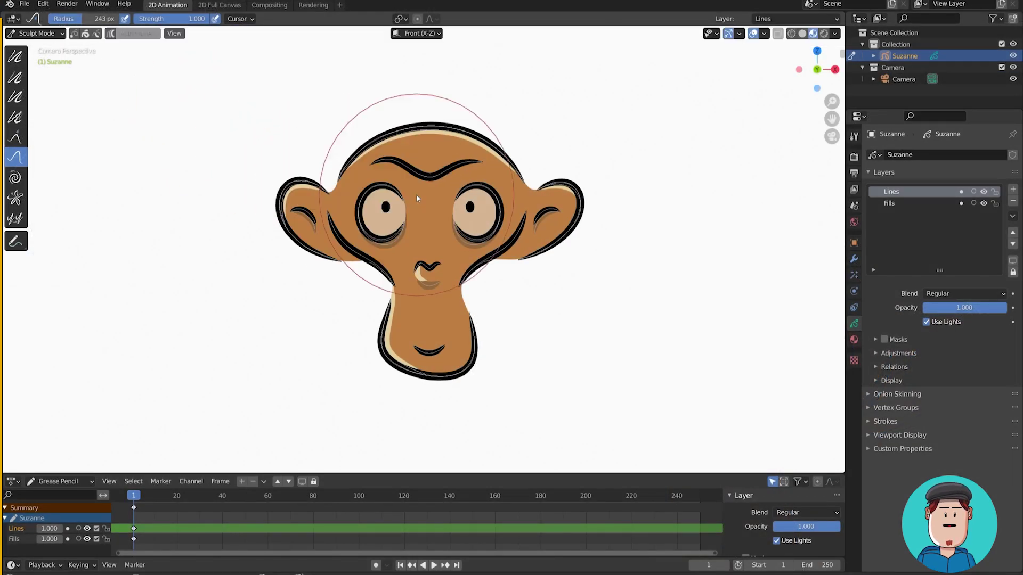
# - Try to push the middle of the face downward with the Push brush at a 243 px radius
pyautogui.moveTo(416, 194); pyautogui.dragTo(429, 299)
pyautogui.hotkey('ctrl', 'z')
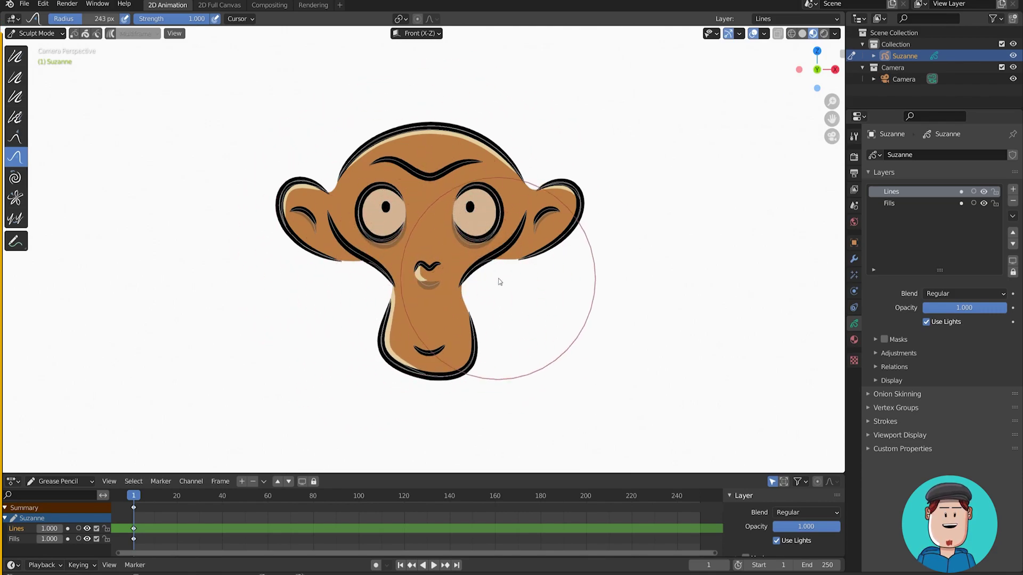
# - Set the Push brush radius to 64 px and limit sculpting to selected points
pyautogui.press('f')
pyautogui.click(328, 179)
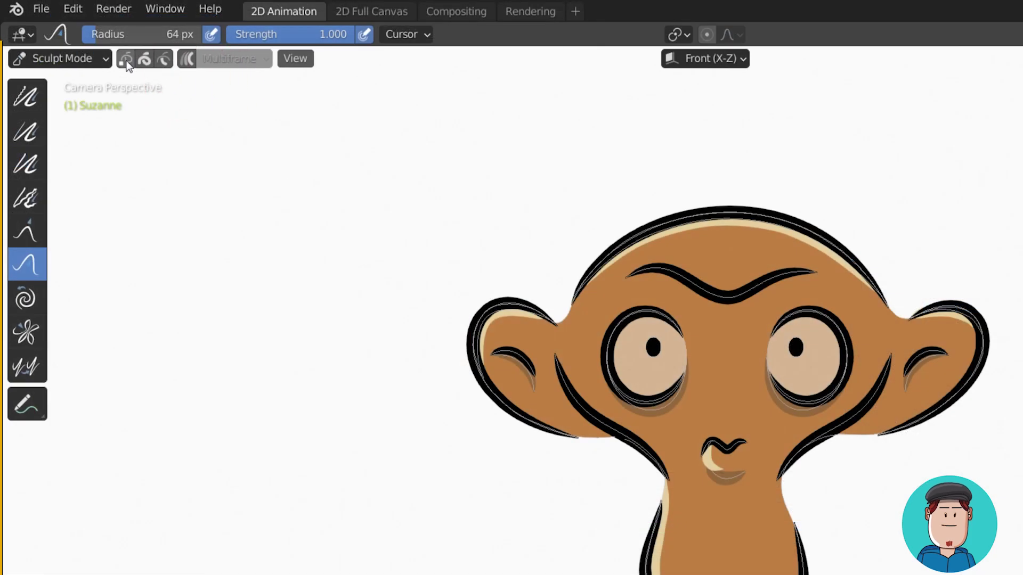
pyautogui.click(126, 59)
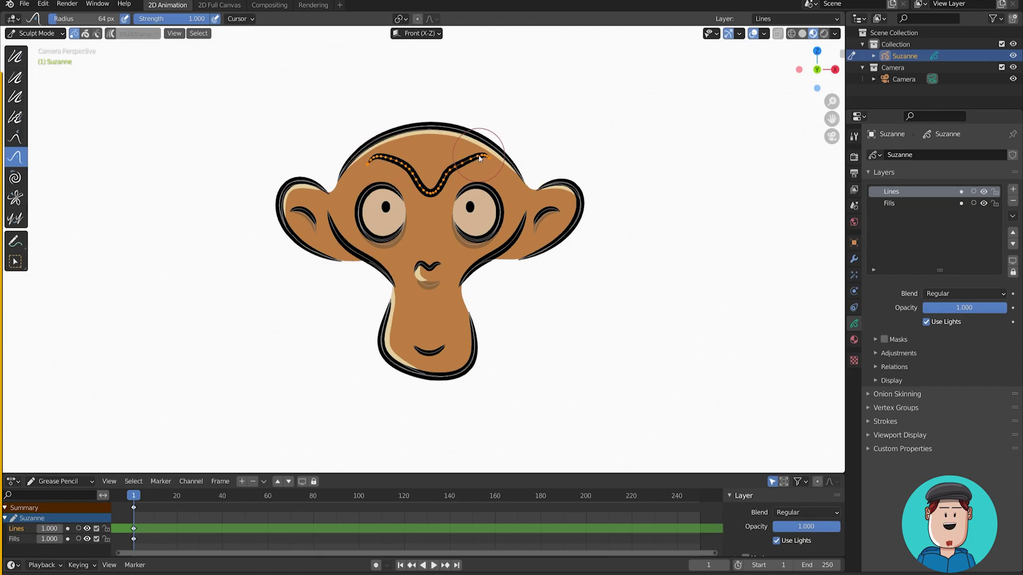
# - Extend the selection from the eyebrow to its whole layer and push both ear outlines upward with a 151 px brush radius
pyautogui.hotkey('shift', 'g')
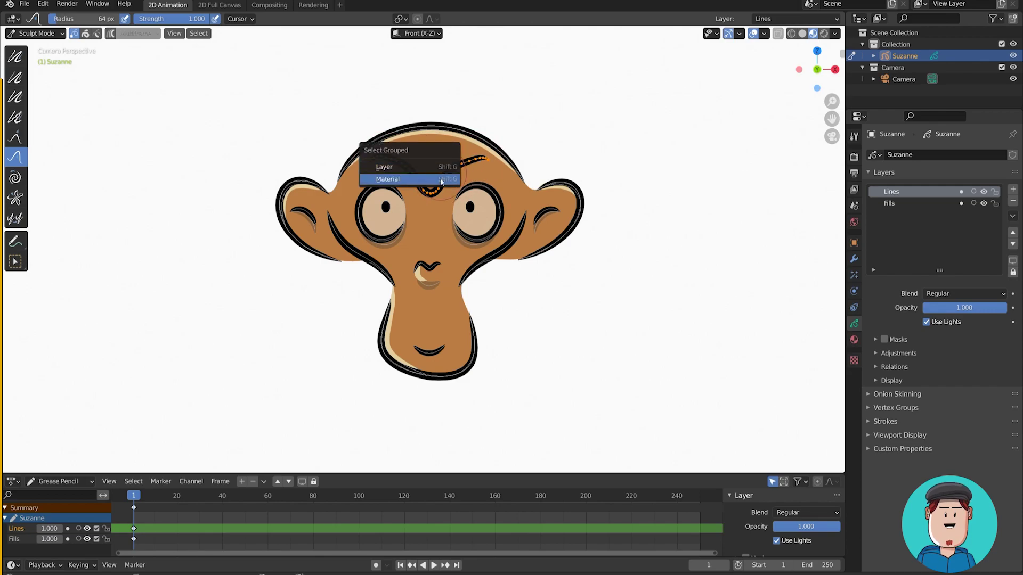
pyautogui.click(440, 169)
pyautogui.press('f')
pyautogui.click(526, 192)
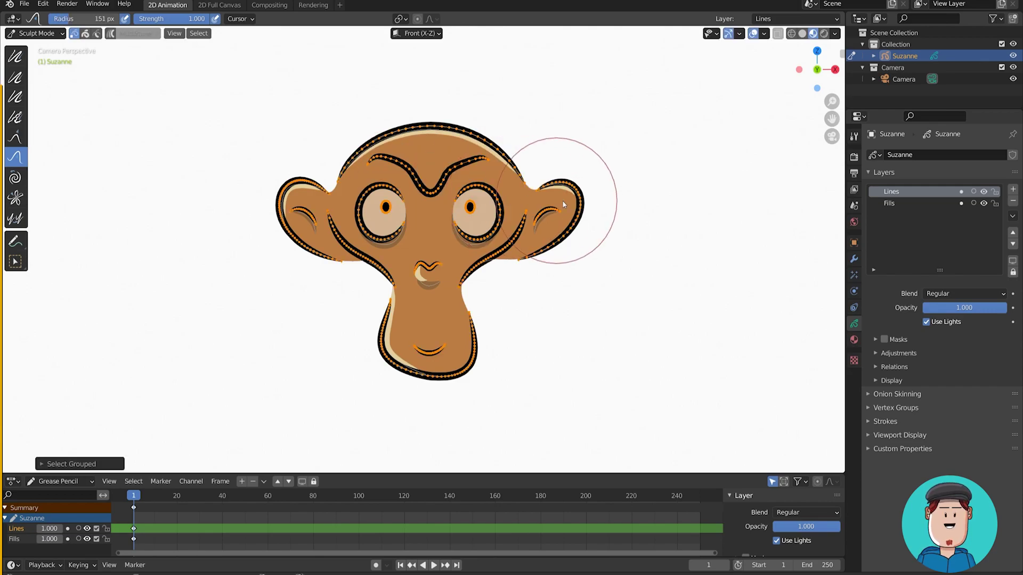
pyautogui.moveTo(568, 203); pyautogui.dragTo(576, 195)
pyautogui.moveTo(298, 212); pyautogui.dragTo(296, 200)
# - Push the lines of the eyes slightly with an 86 px brush radius and deselect all strokes
pyautogui.press('f')
pyautogui.click(425, 190)
pyautogui.moveTo(384, 194); pyautogui.dragTo(384, 200)
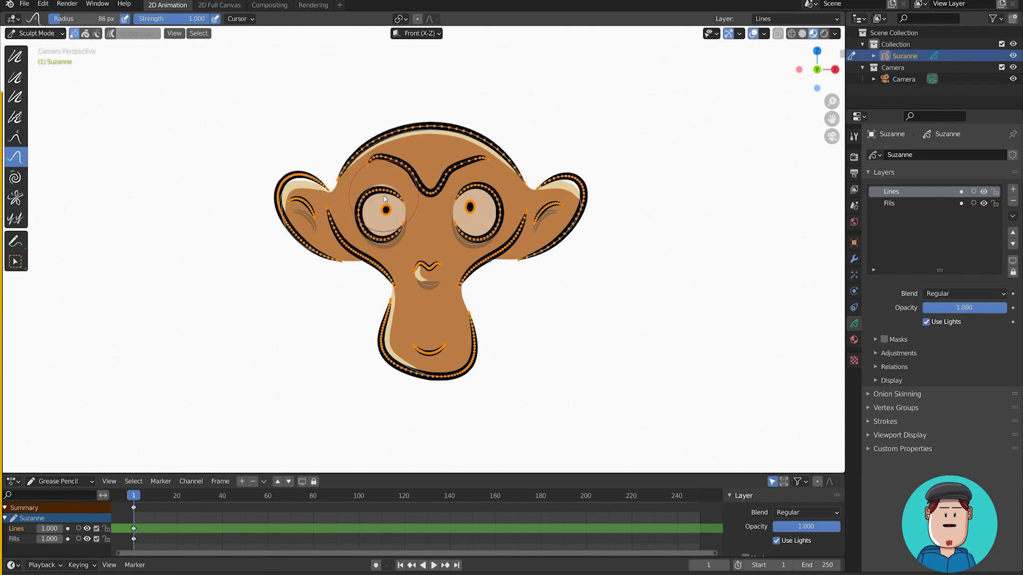
pyautogui.click(203, 34)
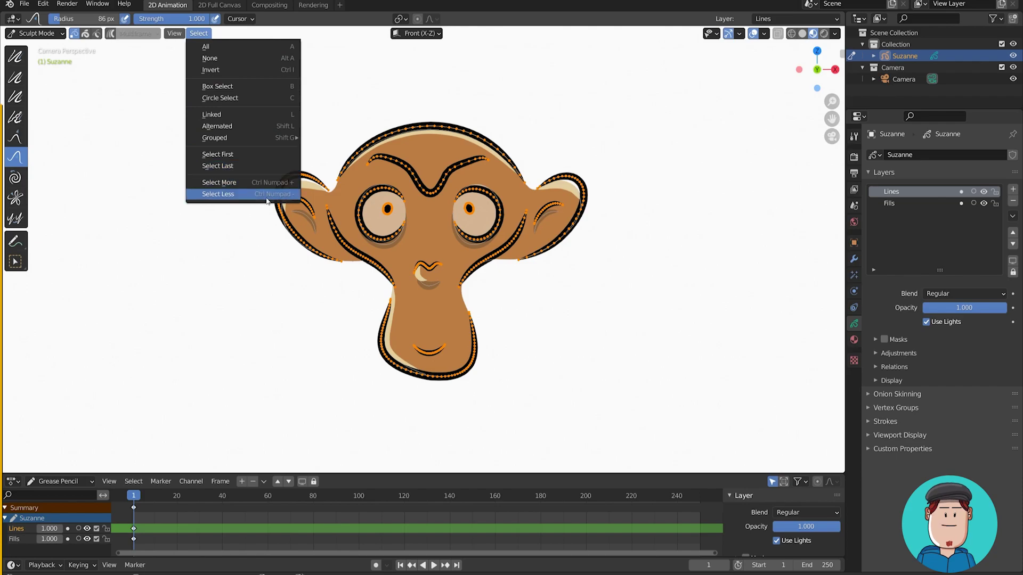
pyautogui.click(211, 58)
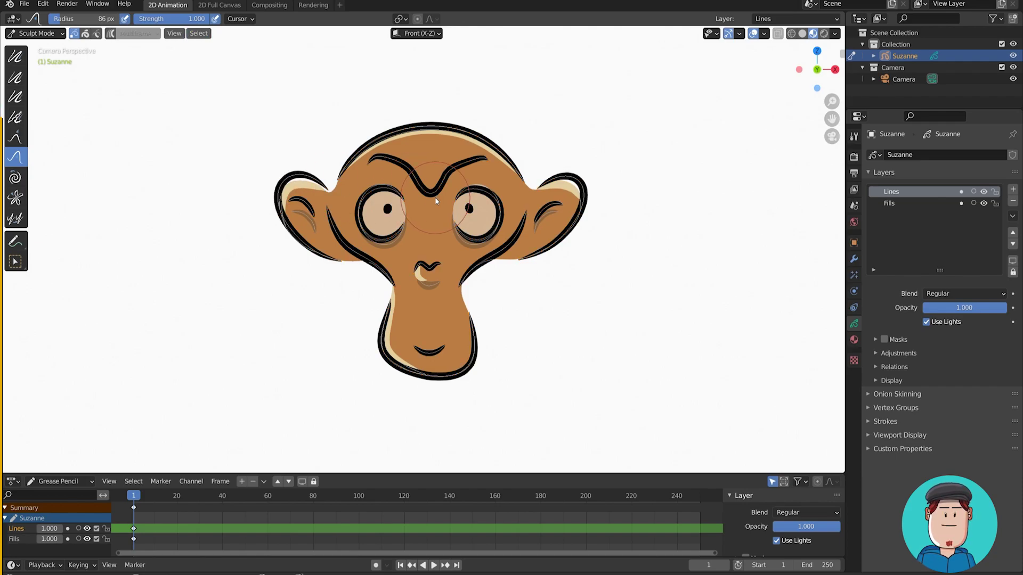
# - Select the strokes using the Eyes material in Edit Mode and return to Sculpt Mode
pyautogui.hotkey('ctrl', 'Tab')
pyautogui.click(500, 197)
pyautogui.click(855, 340)
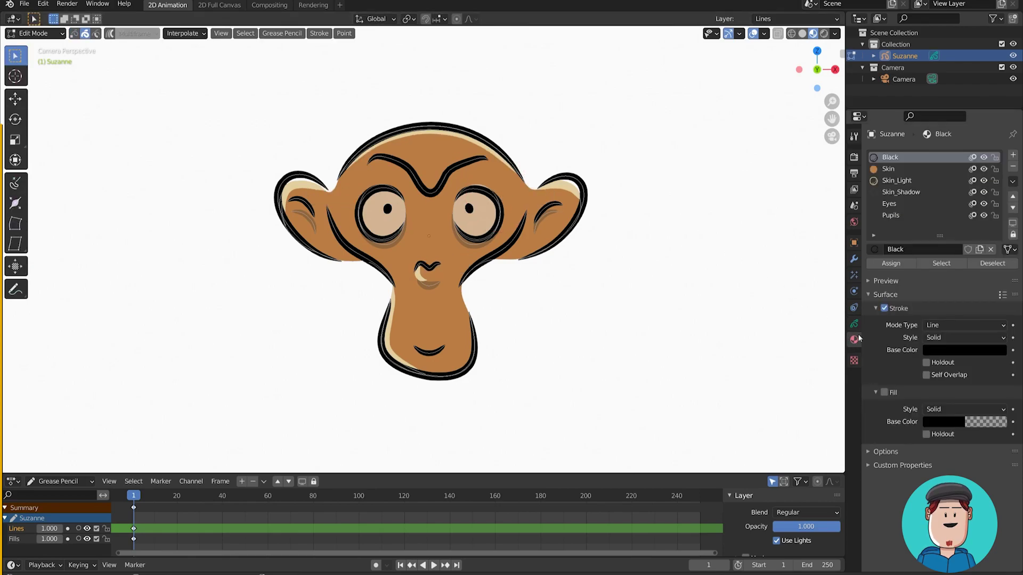
pyautogui.click(889, 203)
pyautogui.click(941, 263)
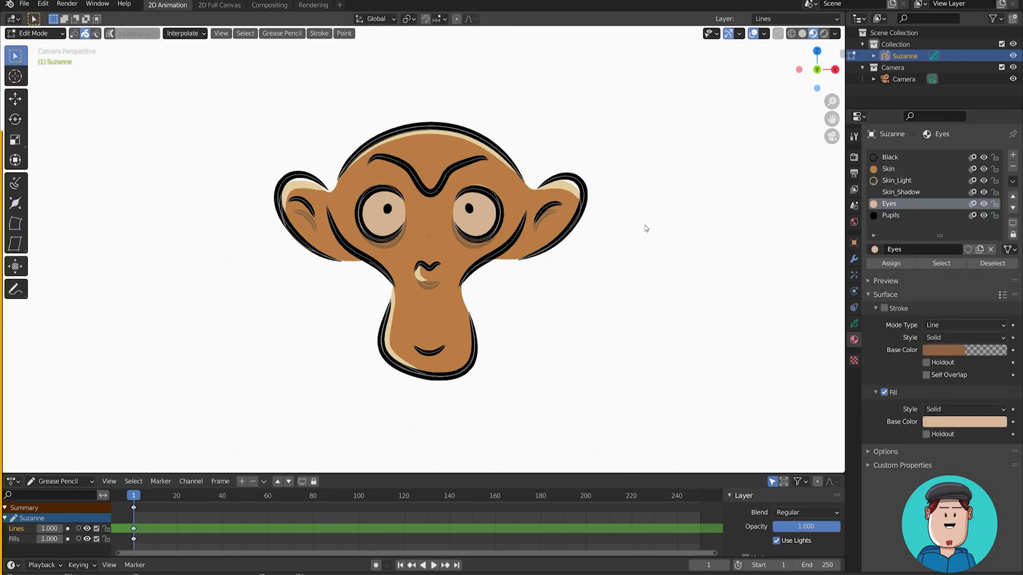
pyautogui.hotkey('ctrl', 'Tab')
pyautogui.click(486, 200)
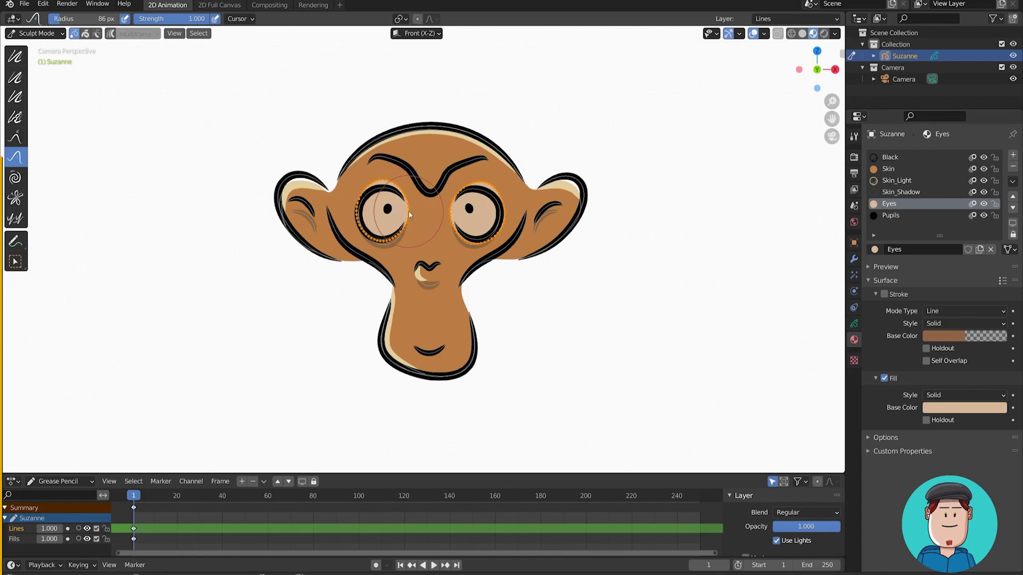
# - Make the Skin material active and examine the locking options for materials and layers
pyautogui.click(887, 169)
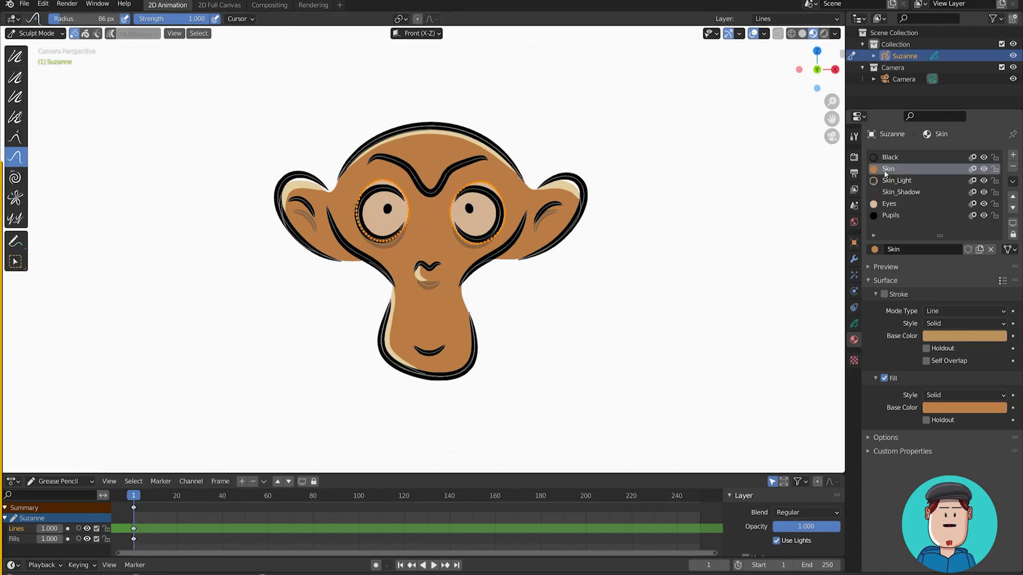
pyautogui.click(1012, 183)
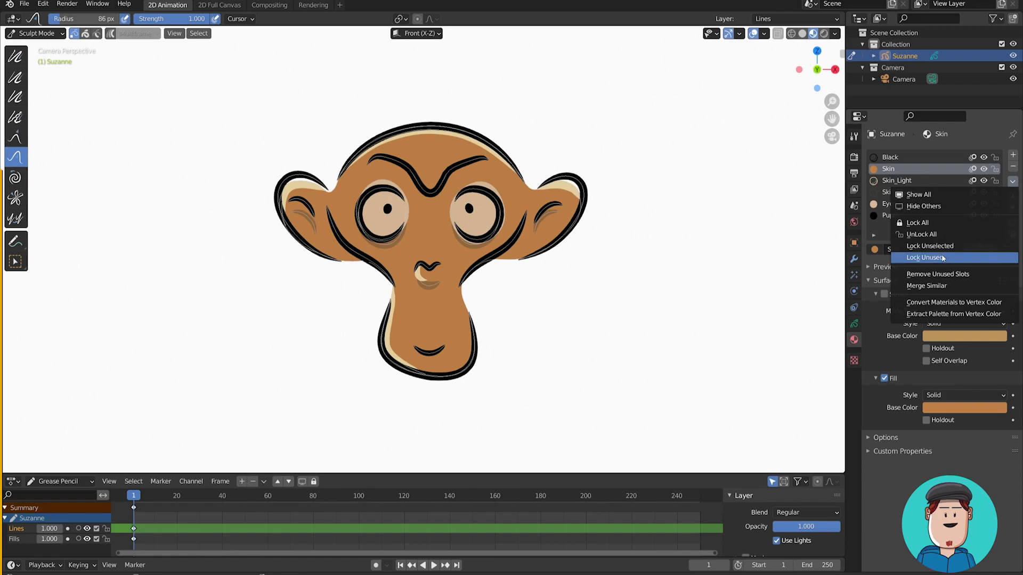
pyautogui.click(854, 325)
pyautogui.click(1012, 217)
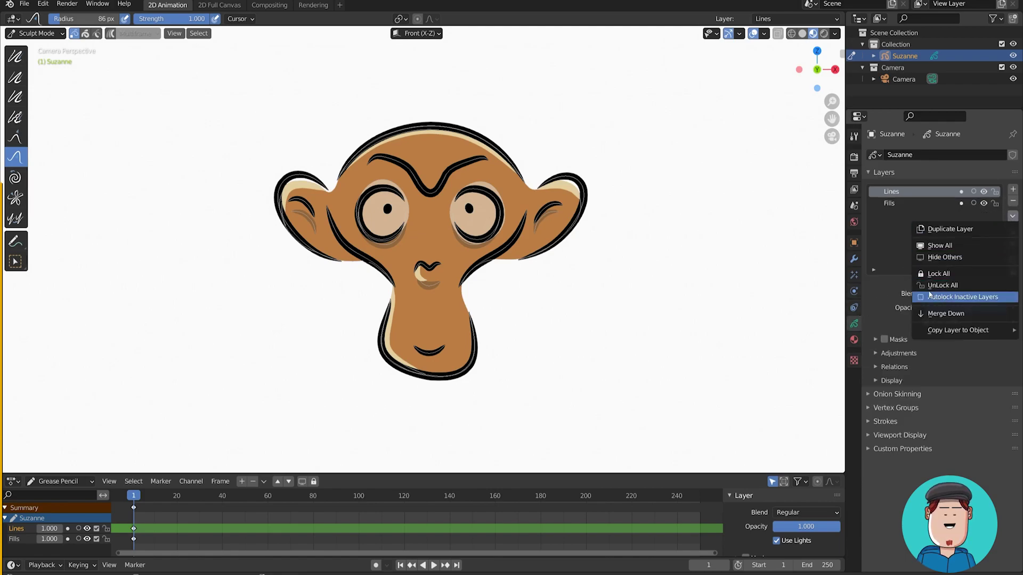
# - Select the strokes using the Skin material in Edit Mode and push the skin fill outward around the head in Sculpt Mode
pyautogui.click(854, 340)
pyautogui.hotkey('ctrl', 'Tab')
pyautogui.click(726, 199)
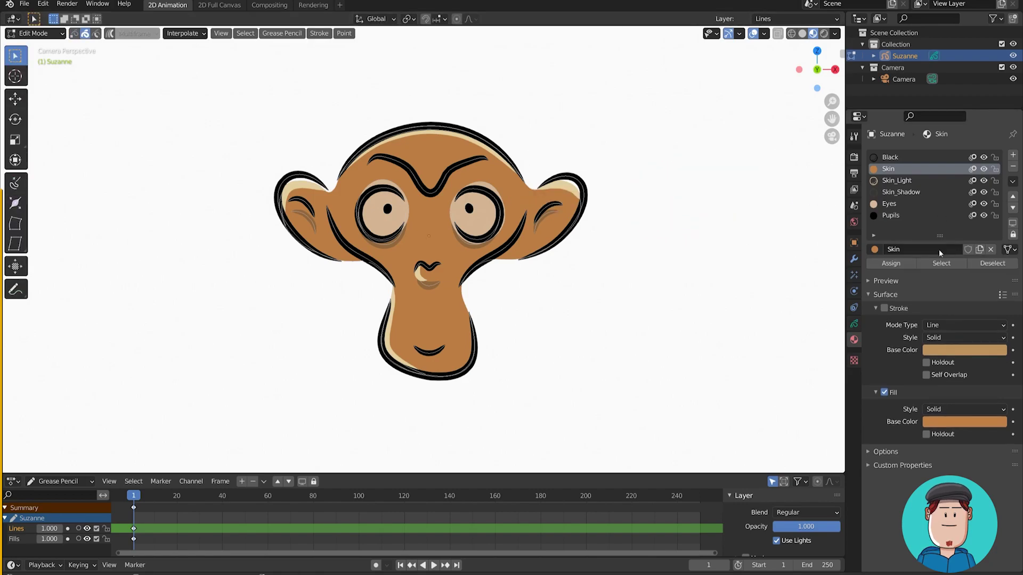
pyautogui.hotkey('ctrl', 'Tab')
pyautogui.click(433, 258)
pyautogui.press('f')
pyautogui.click(586, 280)
pyautogui.moveTo(531, 185)
pyautogui.mouseDown()
pyautogui.moveTo(506, 116)
pyautogui.moveTo(327, 208)
pyautogui.moveTo(312, 336)
pyautogui.moveTo(494, 319)
pyautogui.moveTo(511, 133)
pyautogui.mouseUp()
# - Move the whole Suzanne object slightly upward in Object Mode
pyautogui.hotkey('ctrl', 'Tab')
pyautogui.click(487, 200)
pyautogui.press('g')
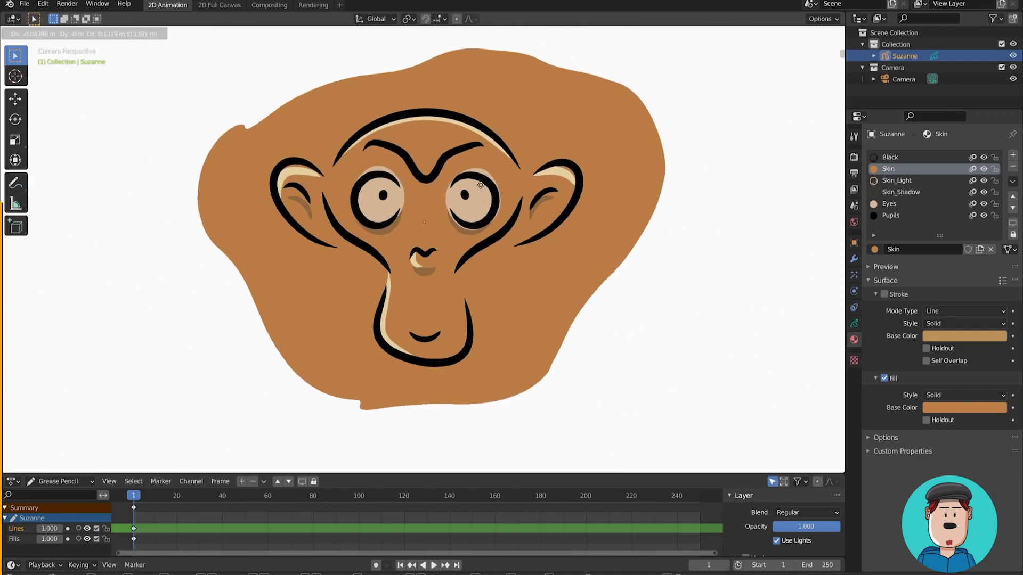
pyautogui.click(484, 187)
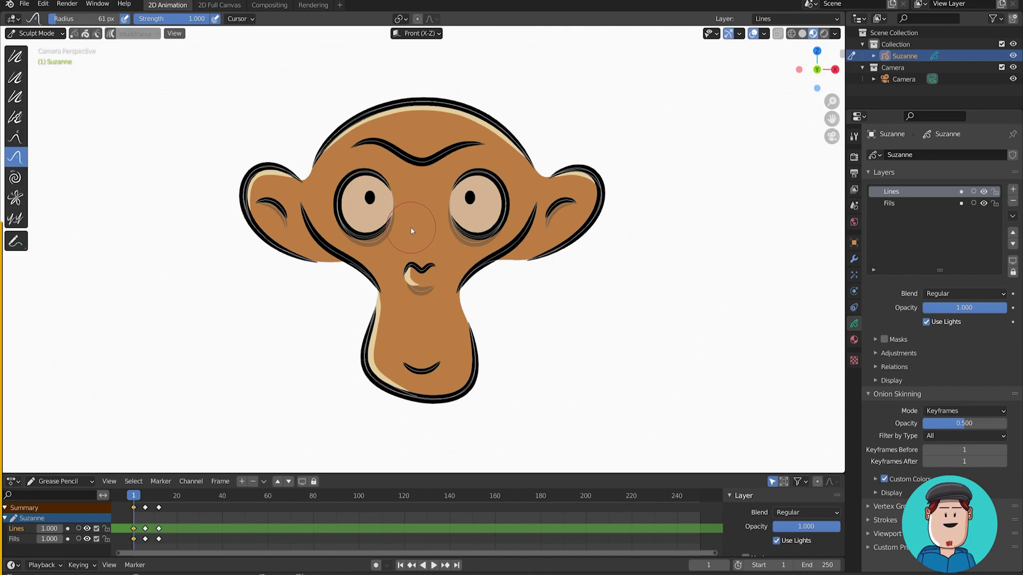
# - Set the Push brush radius to 55 px and its strength to 1.000
pyautogui.press('f')
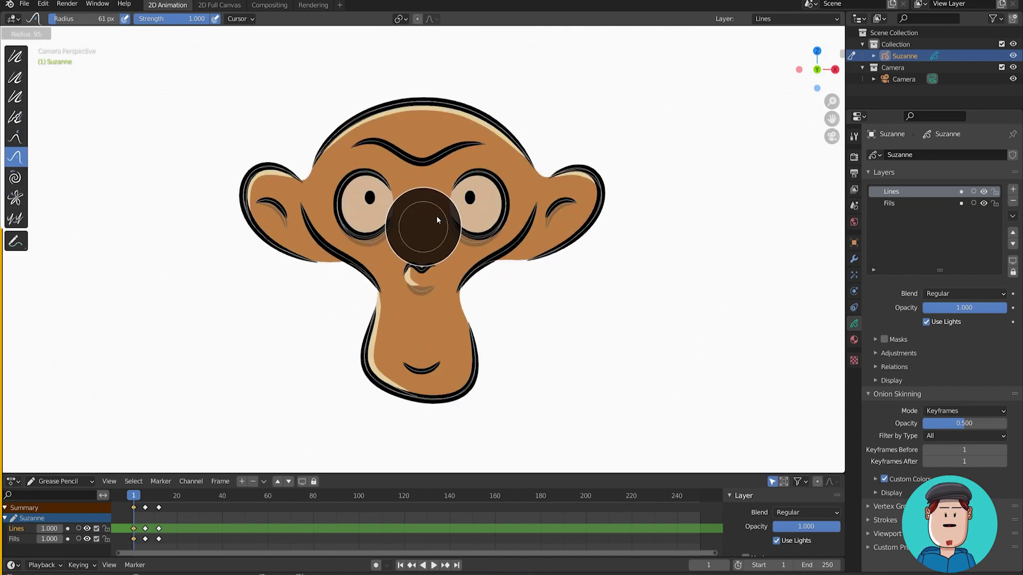
pyautogui.hotkey('shift', 'f')
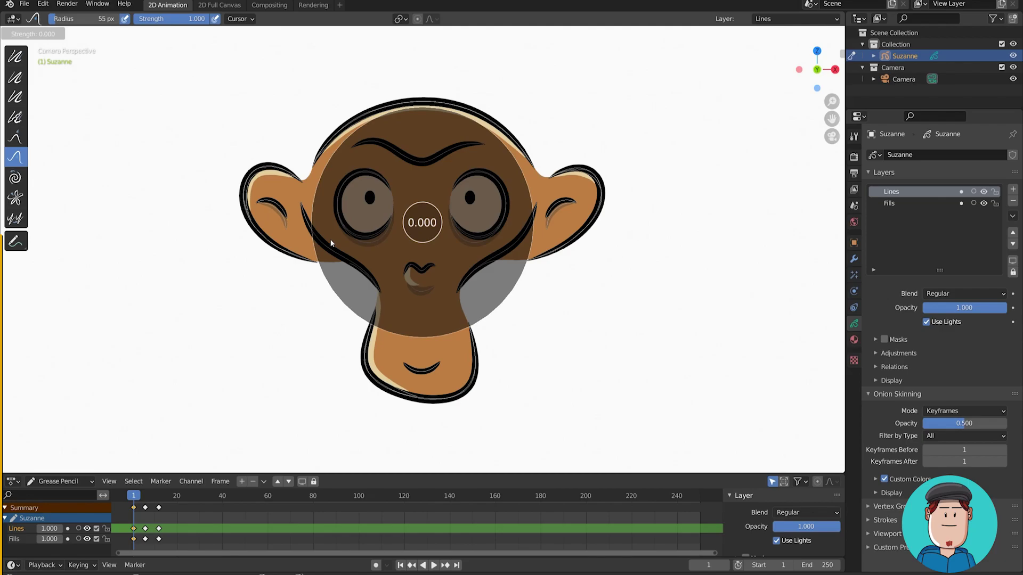
pyautogui.click(443, 222)
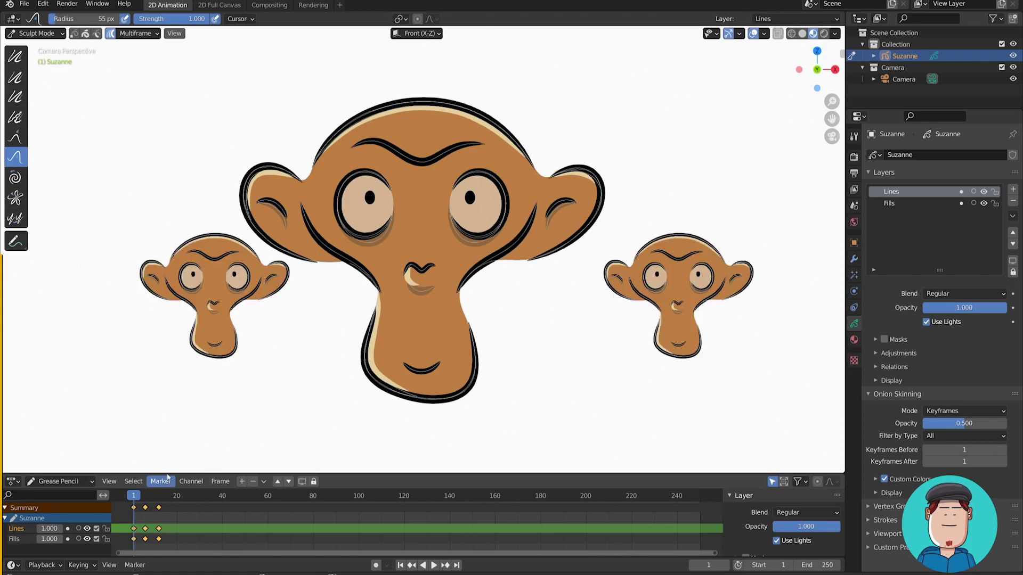
# - Push the forehead of the small left monkey down between the eyes with multiframe editing on
pyautogui.press('f')
pyautogui.click(221, 234)
pyautogui.moveTo(212, 223); pyautogui.dragTo(212, 252)
# - Push the small right monkey's muzzle up into its face with a 205 px brush radius and turn off multiframe editing
pyautogui.press('f')
pyautogui.click(740, 380)
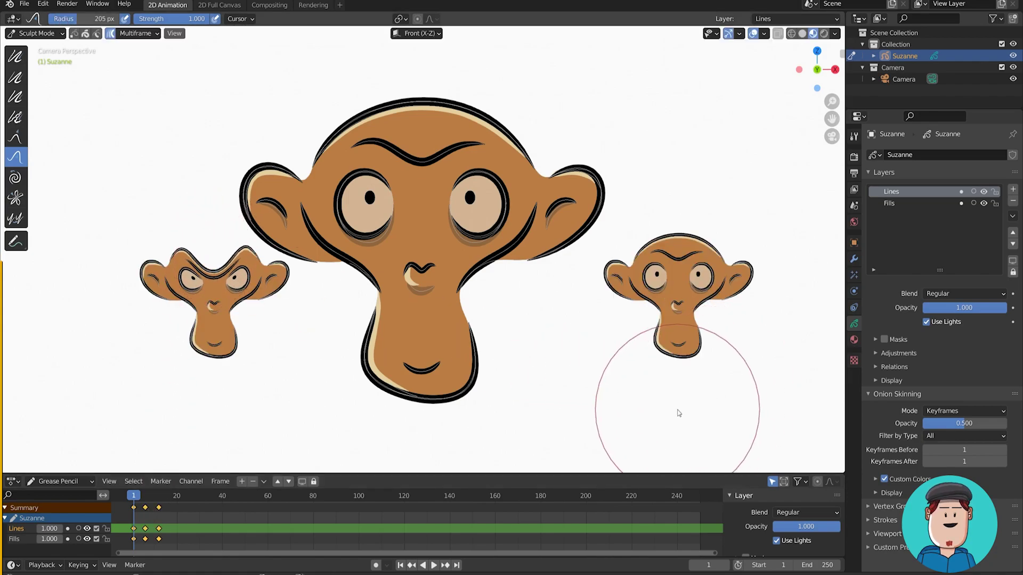
pyautogui.moveTo(678, 411); pyautogui.dragTo(680, 309)
pyautogui.click(111, 33)
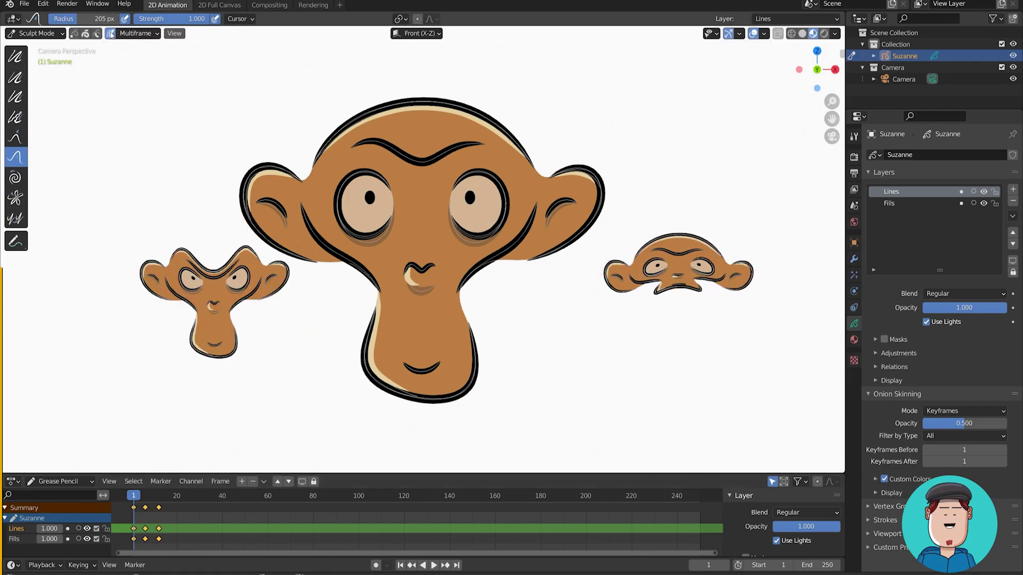
# - Try thickening the forehead lines with the Thickness brush at a 233 px radius and 0.194 strength
pyautogui.click(15, 77)
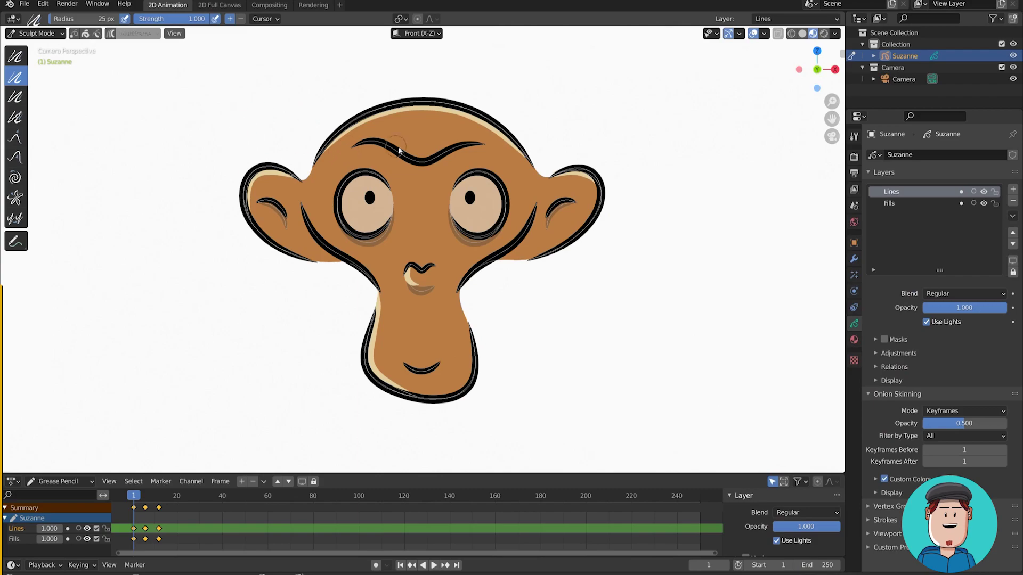
pyautogui.hotkey('shift', 'f')
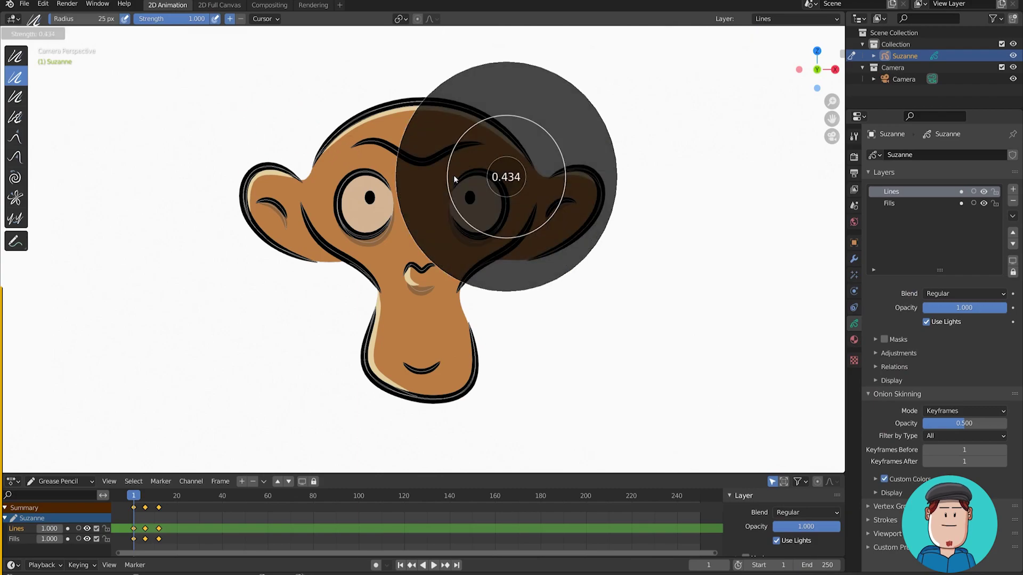
pyautogui.click(470, 178)
pyautogui.press('f')
pyautogui.click(506, 178)
pyautogui.moveTo(434, 130)
pyautogui.mouseDown()
pyautogui.moveTo(315, 148)
pyautogui.moveTo(372, 320)
pyautogui.moveTo(559, 217)
pyautogui.moveTo(444, 134)
pyautogui.mouseUp()
pyautogui.hotkey('ctrl', 'z')
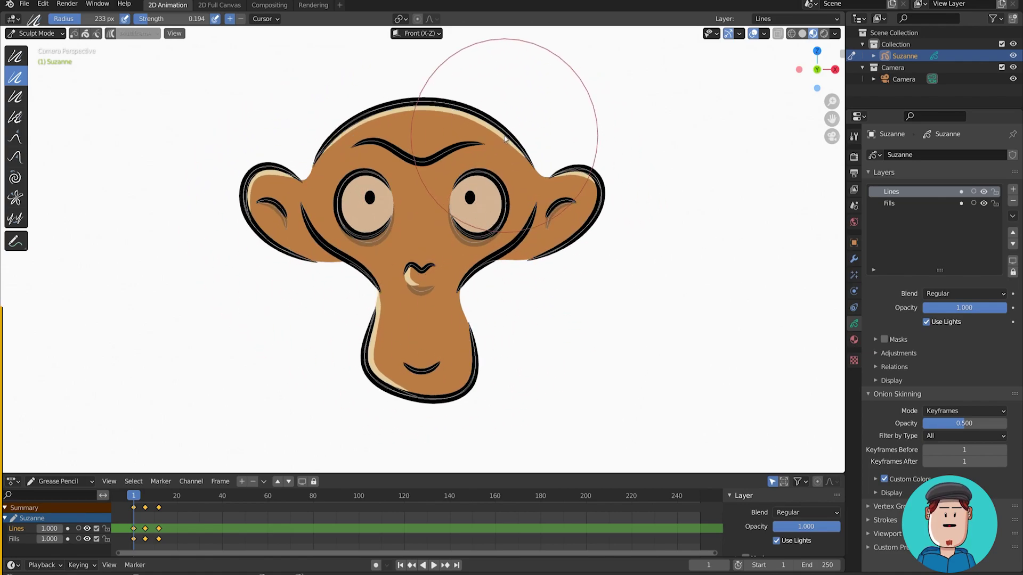
pyautogui.press('f')
pyautogui.click(560, 135)
# - Choose the Smooth brush and examine its stroke, cursor and falloff settings
pyautogui.click(15, 56)
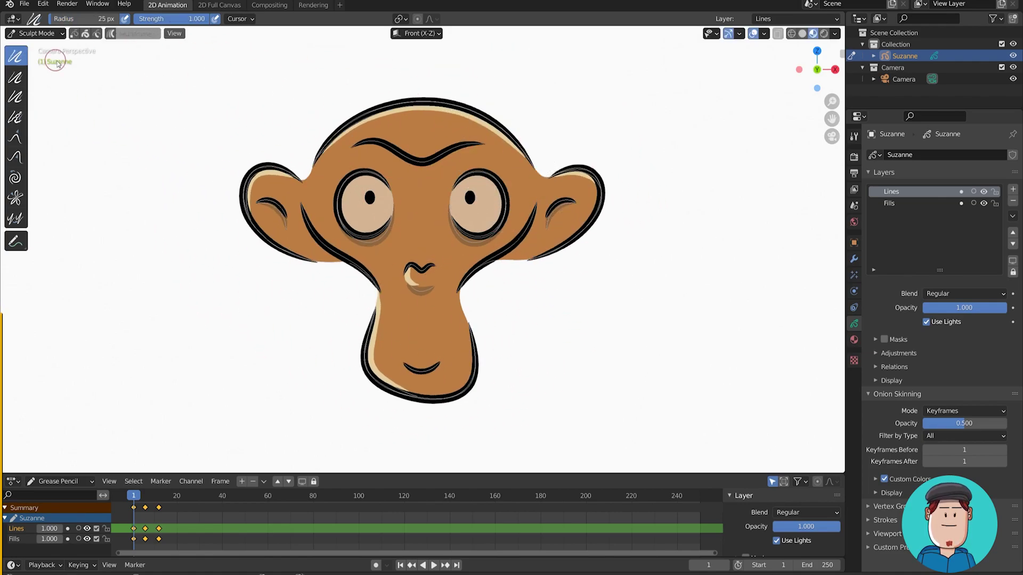
pyautogui.click(855, 136)
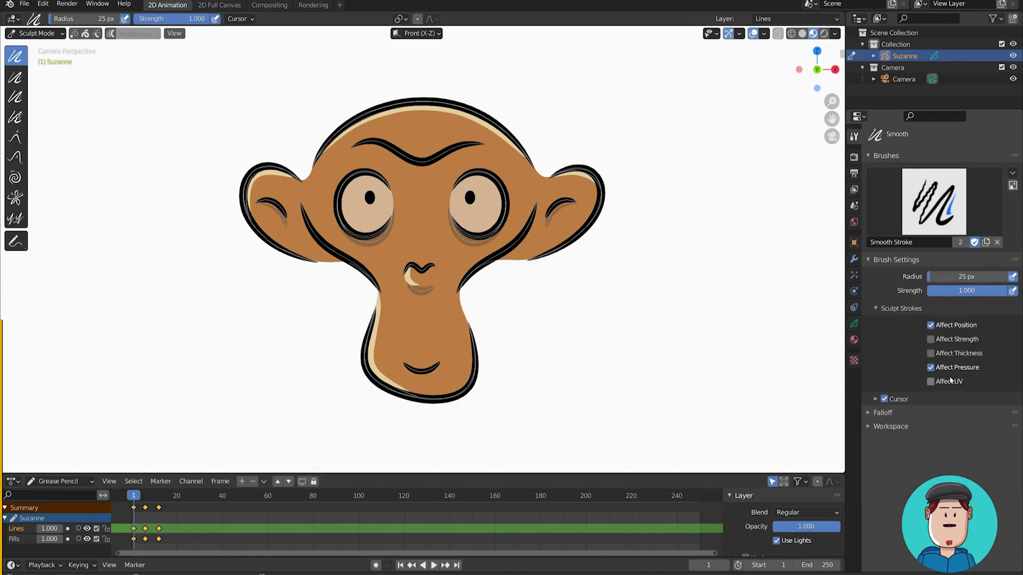
pyautogui.click(876, 400)
pyautogui.click(871, 436)
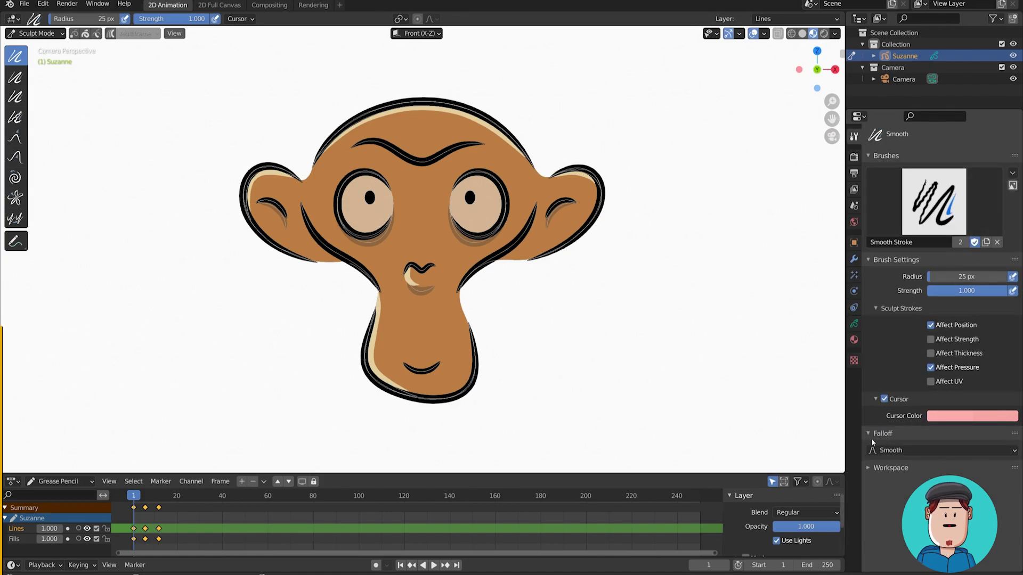
pyautogui.click(901, 450)
pyautogui.click(907, 453)
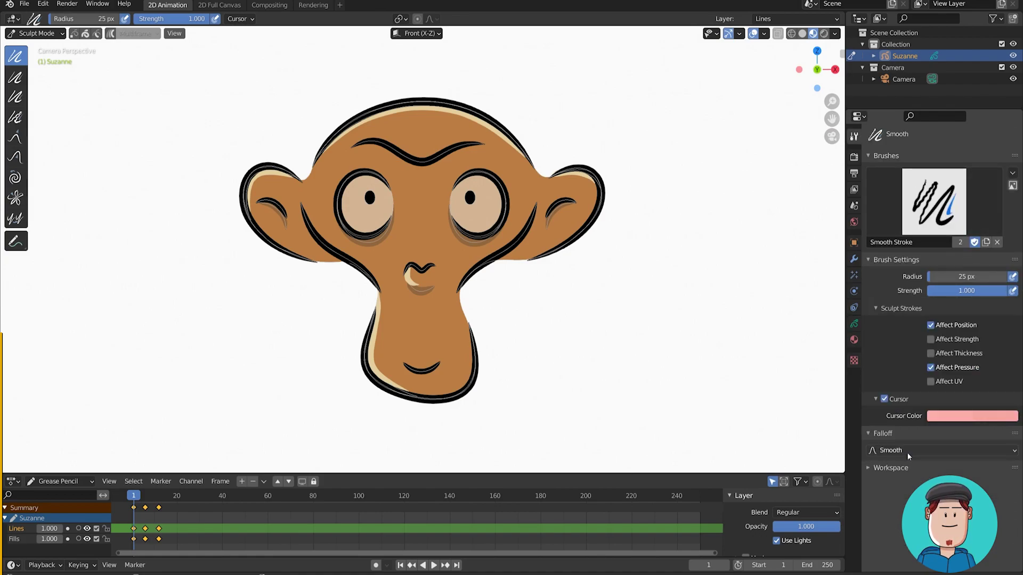
# - Try smoothing the lines from the forehead to the right ear with the Smooth brush at a 191 px radius and 0.294 strength
pyautogui.press('f')
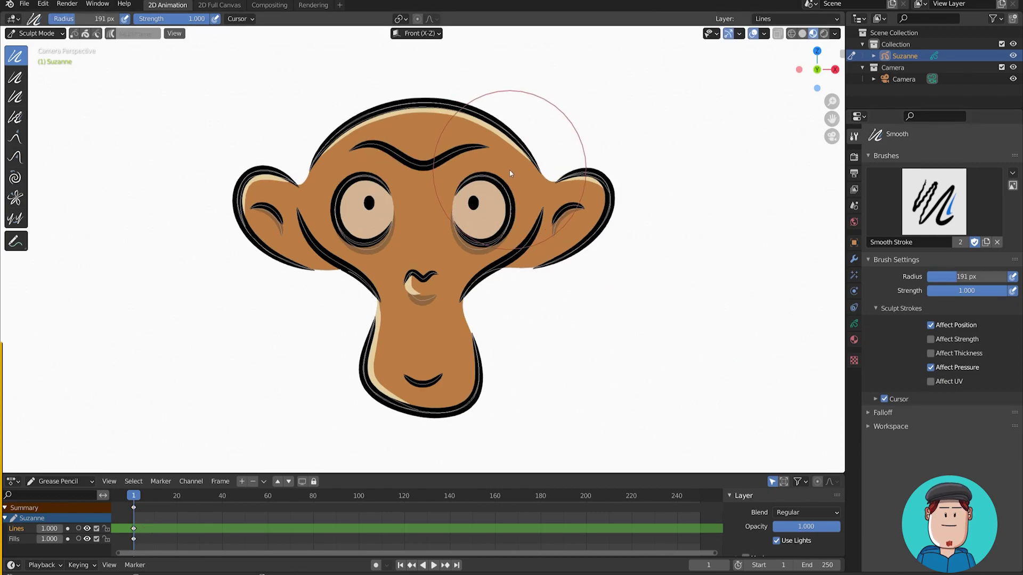
pyautogui.hotkey('shift', 'f')
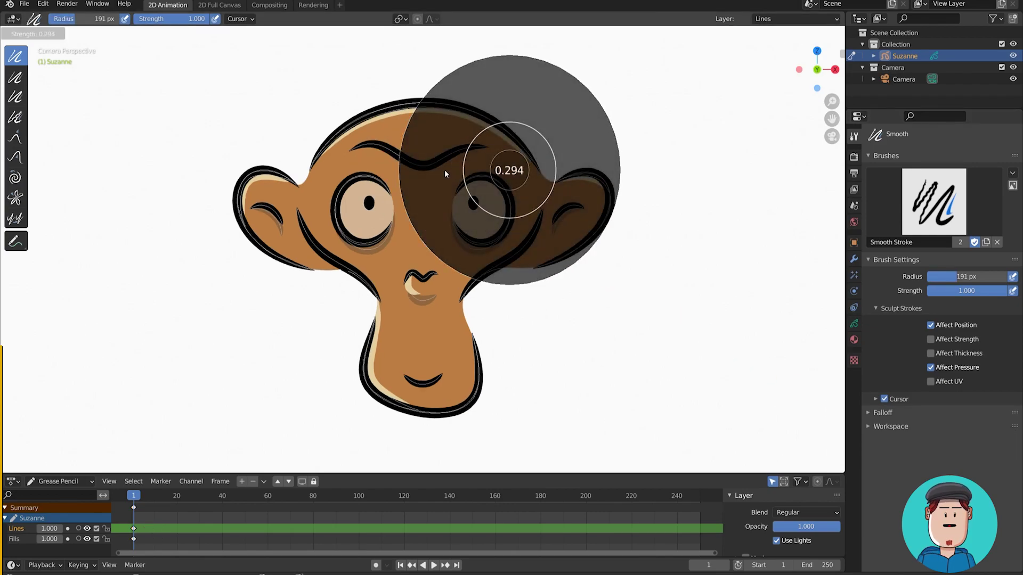
pyautogui.click(444, 170)
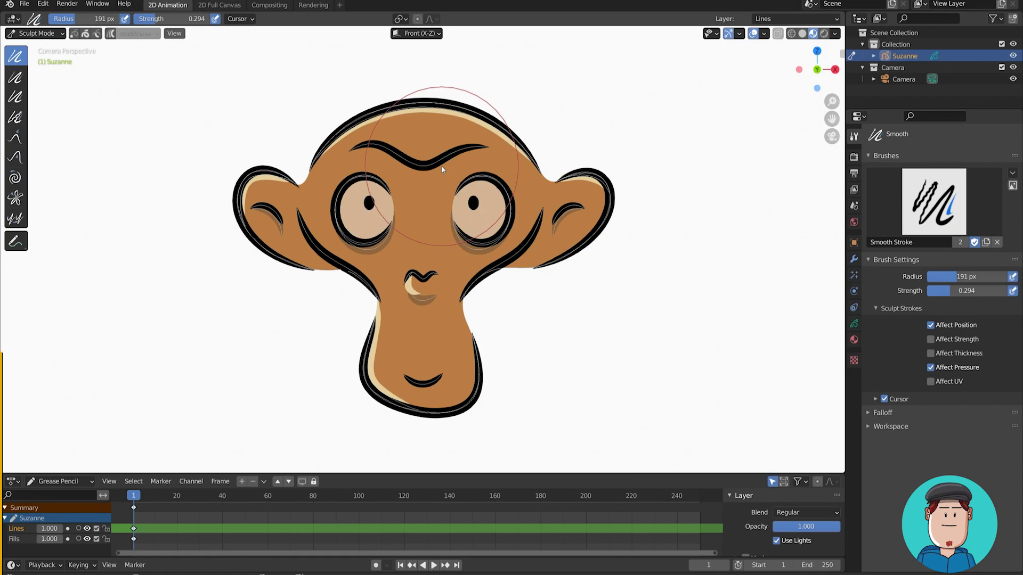
pyautogui.moveTo(464, 132)
pyautogui.mouseDown()
pyautogui.moveTo(329, 144)
pyautogui.moveTo(305, 228)
pyautogui.moveTo(370, 365)
pyautogui.moveTo(451, 326)
pyautogui.moveTo(561, 248)
pyautogui.moveTo(506, 124)
pyautogui.moveTo(257, 163)
pyautogui.moveTo(368, 293)
pyautogui.moveTo(532, 238)
pyautogui.moveTo(576, 183)
pyautogui.mouseUp()
pyautogui.hotkey('ctrl', 'z')
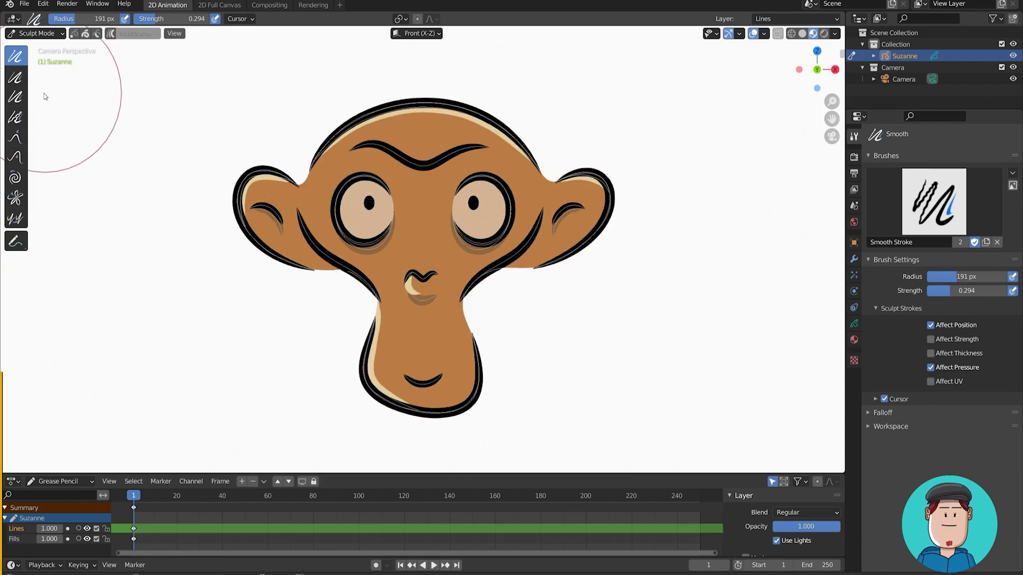
# - Try temporary smoothing down the left side of the face while the Grab brush is active
pyautogui.click(15, 140)
pyautogui.press('f')
pyautogui.click(362, 175)
pyautogui.moveTo(322, 154)
pyautogui.keyDown('shift'); pyautogui.mouseDown()
pyautogui.moveTo(418, 122)
pyautogui.moveTo(561, 223)
pyautogui.moveTo(366, 346)
pyautogui.mouseUp(); pyautogui.keyUp('shift')
pyautogui.hotkey('ctrl', 'z')
# - Try thickening the lines on the right side of the face with the Thickness brush at a 252 px radius and 0.159 strength
pyautogui.click(16, 78)
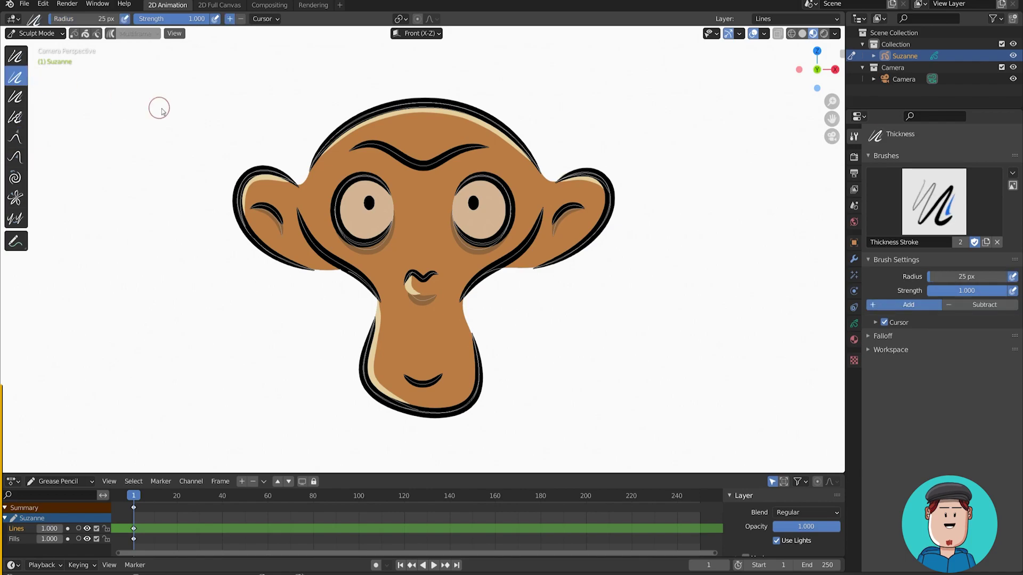
pyautogui.press('f')
pyautogui.click(506, 149)
pyautogui.hotkey('shift', 'f')
pyautogui.click(520, 152)
pyautogui.moveTo(520, 150)
pyautogui.mouseDown()
pyautogui.moveTo(354, 158)
pyautogui.moveTo(375, 331)
pyautogui.moveTo(562, 219)
pyautogui.moveTo(559, 171)
pyautogui.moveTo(406, 127)
pyautogui.moveTo(381, 320)
pyautogui.moveTo(507, 287)
pyautogui.moveTo(482, 279)
pyautogui.mouseUp()
pyautogui.hotkey('ctrl', 'z')
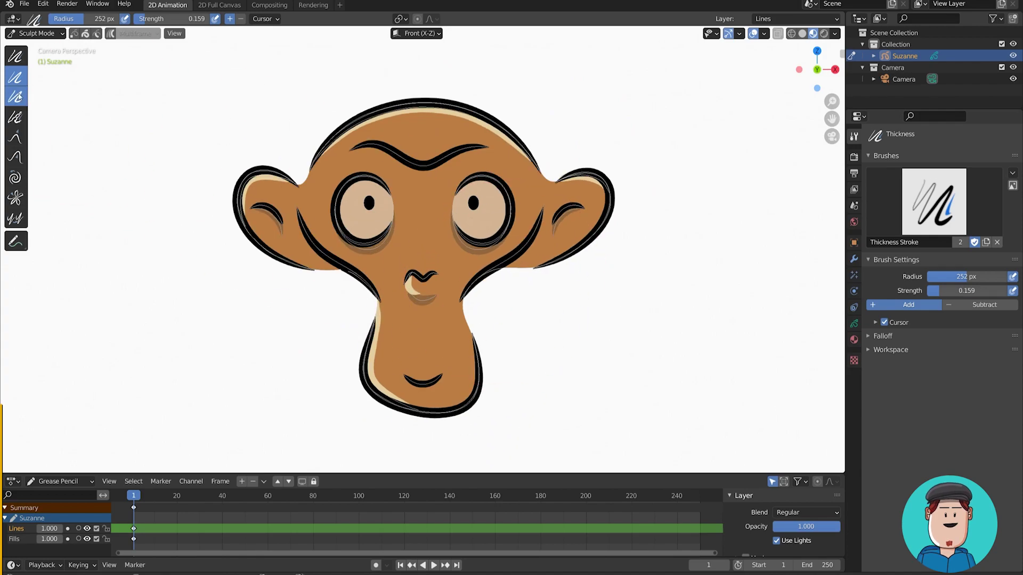
# - Try reducing the stroke strength around the right eye with the Strength brush after adjusting its radius
pyautogui.click(15, 96)
pyautogui.press('f')
pyautogui.click(457, 198)
pyautogui.moveTo(511, 149)
pyautogui.keyDown('ctrl'); pyautogui.mouseDown()
pyautogui.moveTo(246, 203)
pyautogui.moveTo(475, 311)
pyautogui.moveTo(561, 192)
pyautogui.moveTo(237, 204)
pyautogui.moveTo(468, 299)
pyautogui.moveTo(447, 203)
pyautogui.mouseUp(); pyautogui.keyUp('ctrl')
# - Try randomizing the stroke positions from the right eye down to the chin with the Randomize brush at a 261 px radius
pyautogui.click(15, 116)
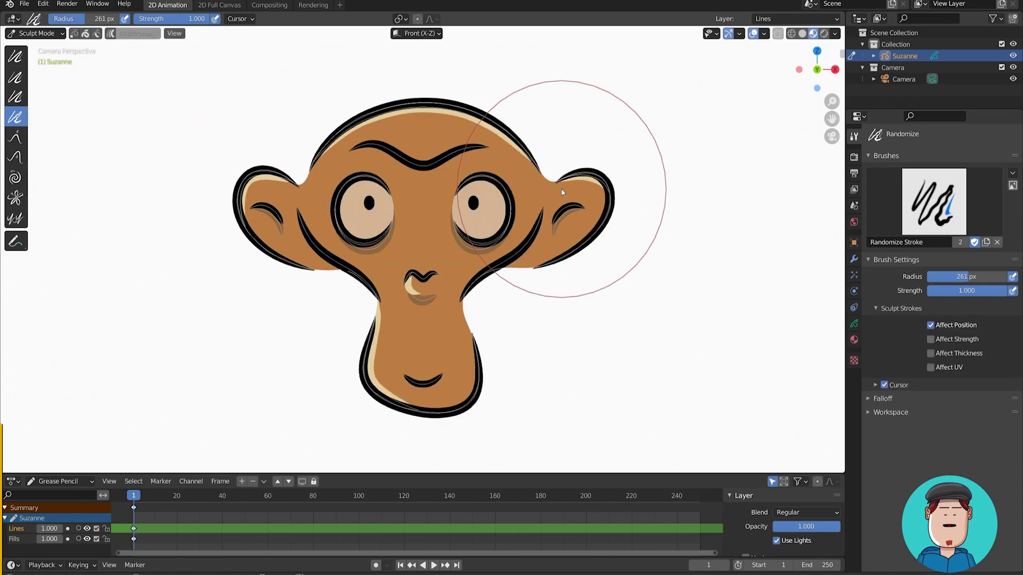
pyautogui.moveTo(524, 172); pyautogui.dragTo(449, 357)
pyautogui.hotkey('ctrl', 'z')
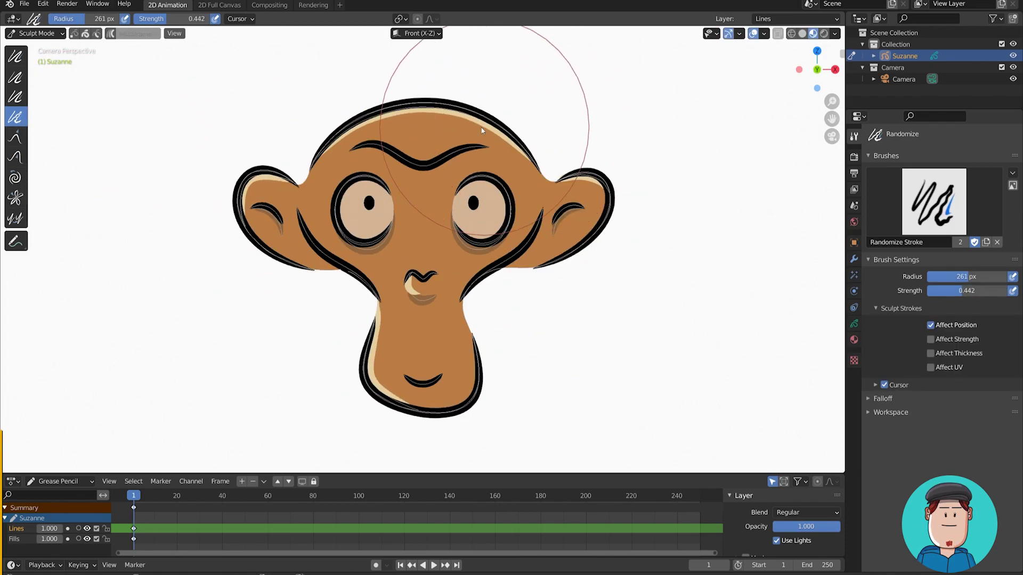
# - Reshape the outer edges of both ears with the Grab brush at a 249 px radius and 1.000 strength
pyautogui.click(16, 138)
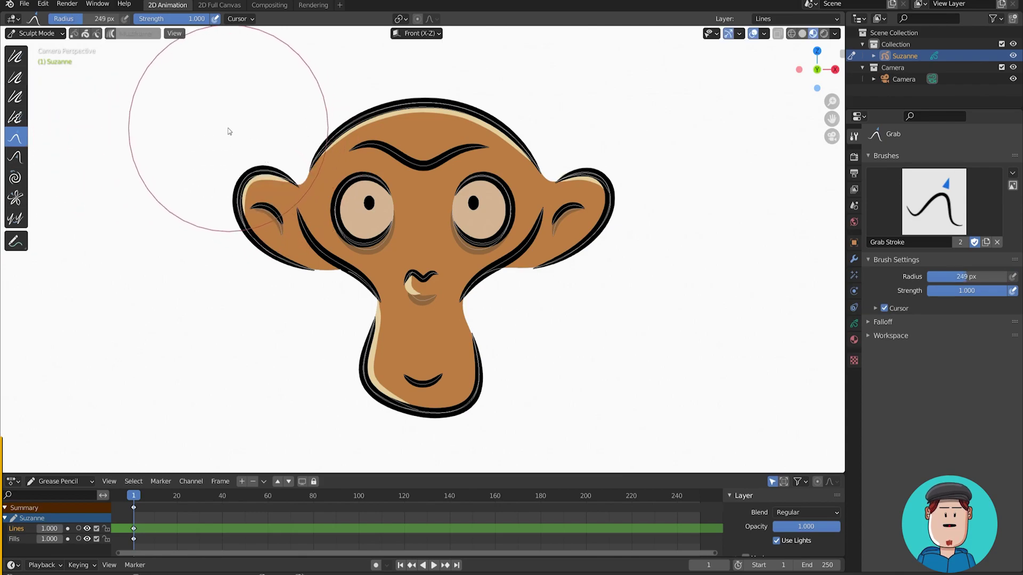
pyautogui.moveTo(212, 136)
pyautogui.mouseDown()
pyautogui.moveTo(259, 241)
pyautogui.moveTo(249, 206)
pyautogui.moveTo(181, 113)
pyautogui.moveTo(208, 283)
pyautogui.moveTo(258, 238)
pyautogui.moveTo(221, 274)
pyautogui.mouseUp()
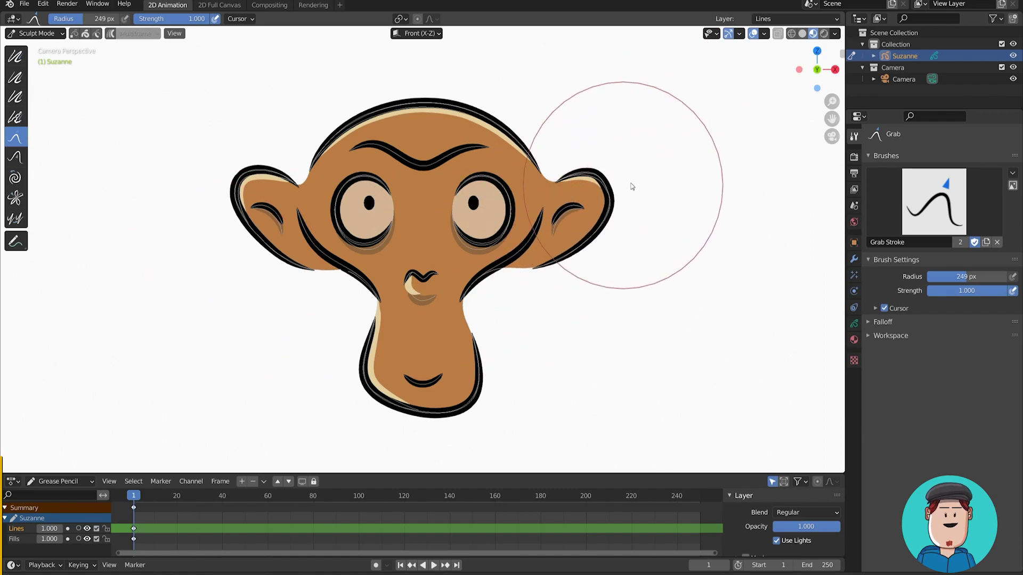
pyautogui.moveTo(660, 216)
pyautogui.mouseDown()
pyautogui.moveTo(637, 216)
pyautogui.moveTo(656, 217)
pyautogui.mouseUp()
pyautogui.moveTo(600, 146); pyautogui.dragTo(591, 149)
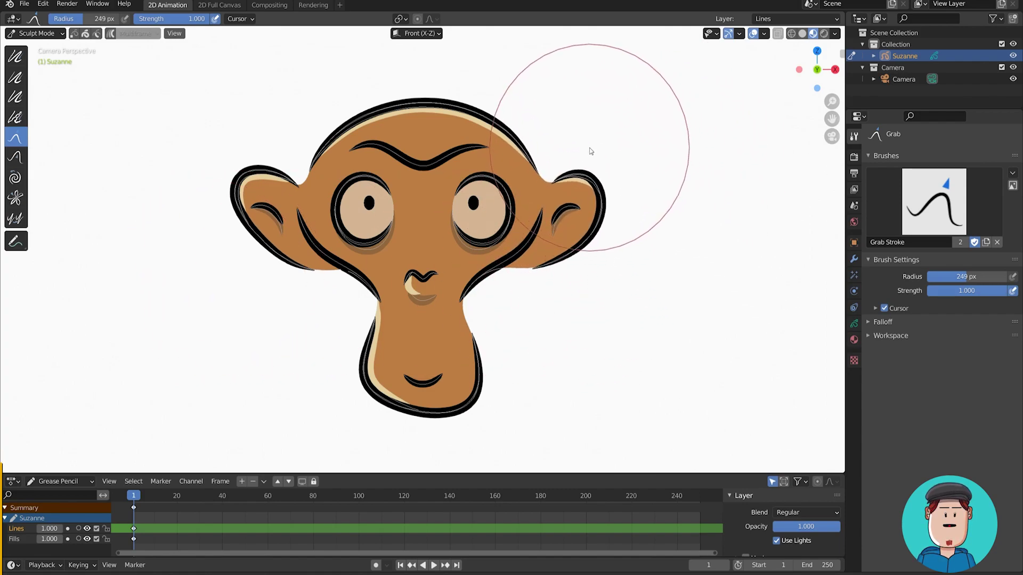
# - Try pushing the left ear inward with the Push brush at a 179 px radius and 1.000 strength
pyautogui.click(15, 158)
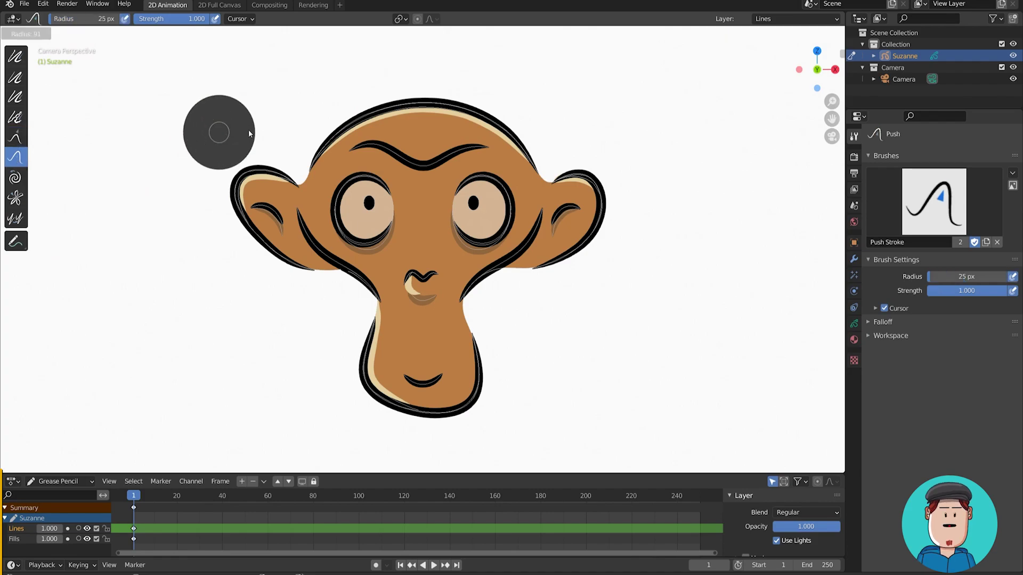
pyautogui.moveTo(225, 158)
pyautogui.mouseDown()
pyautogui.moveTo(274, 213)
pyautogui.moveTo(423, 309)
pyautogui.mouseUp()
pyautogui.hotkey('ctrl', 'z')
pyautogui.moveTo(189, 268); pyautogui.dragTo(247, 261)
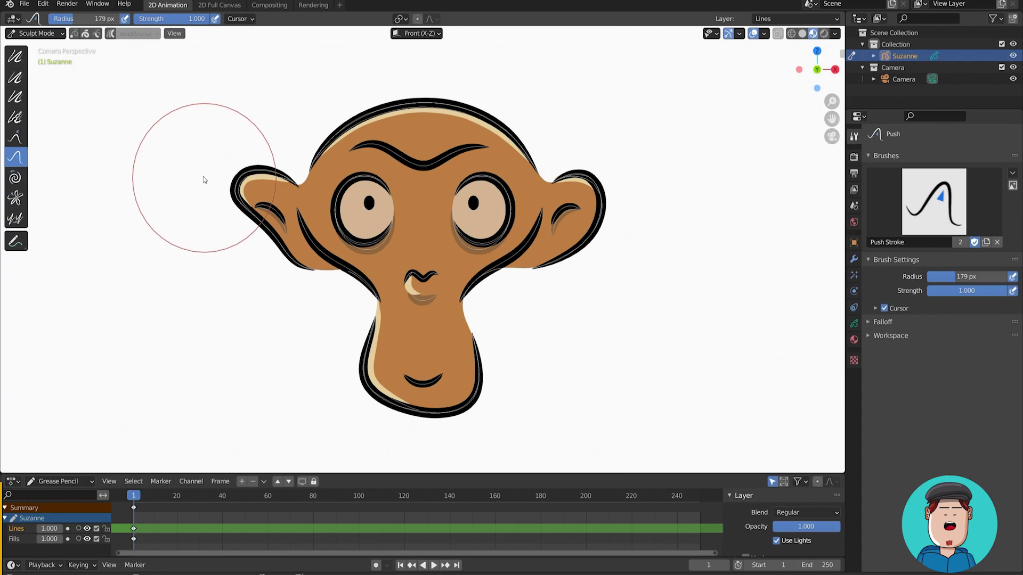
pyautogui.moveTo(193, 158); pyautogui.dragTo(234, 168)
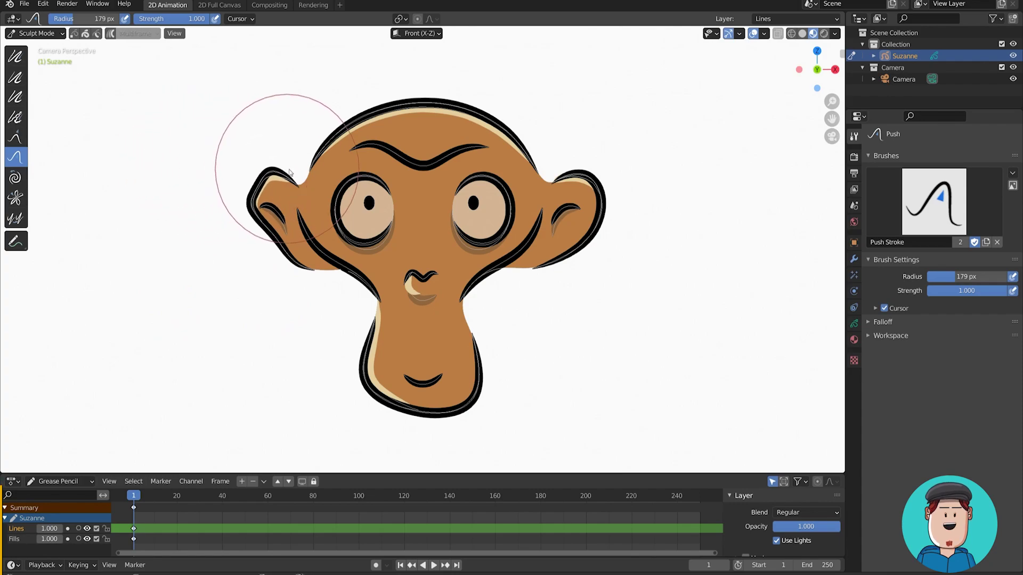
# - Try pushing the right ear and the upper right of the head inward with the Push brush at 0.294 strength
pyautogui.hotkey('shift', 'f')
pyautogui.click(584, 169)
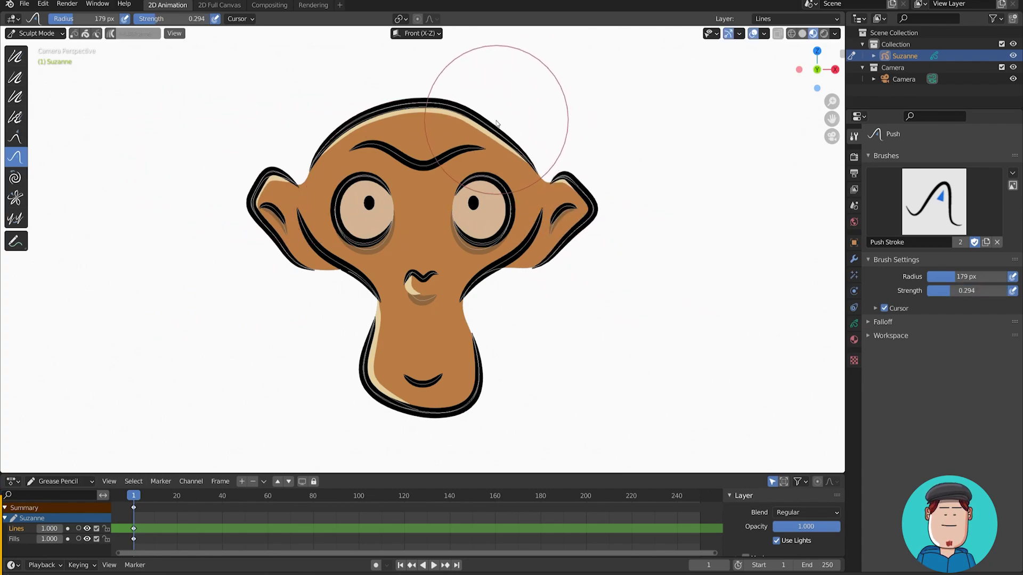
pyautogui.moveTo(497, 117)
pyautogui.mouseDown()
pyautogui.moveTo(445, 190)
pyautogui.moveTo(477, 172)
pyautogui.moveTo(495, 122)
pyautogui.mouseUp()
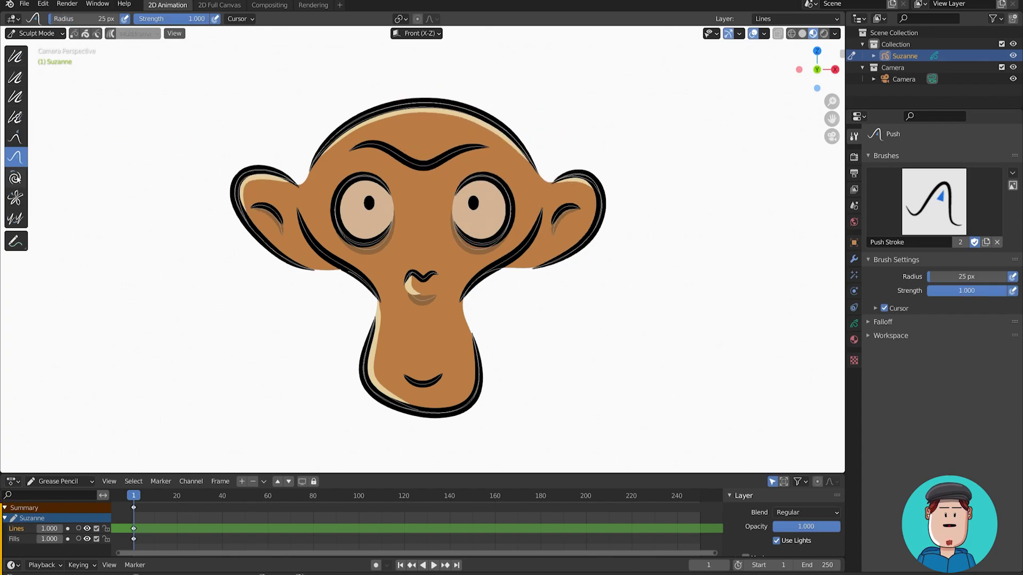
# - Twist the face counterclockwise with the Twist brush at a 477 px radius and 1.000 strength
pyautogui.click(15, 177)
pyautogui.press('f')
pyautogui.click(524, 211)
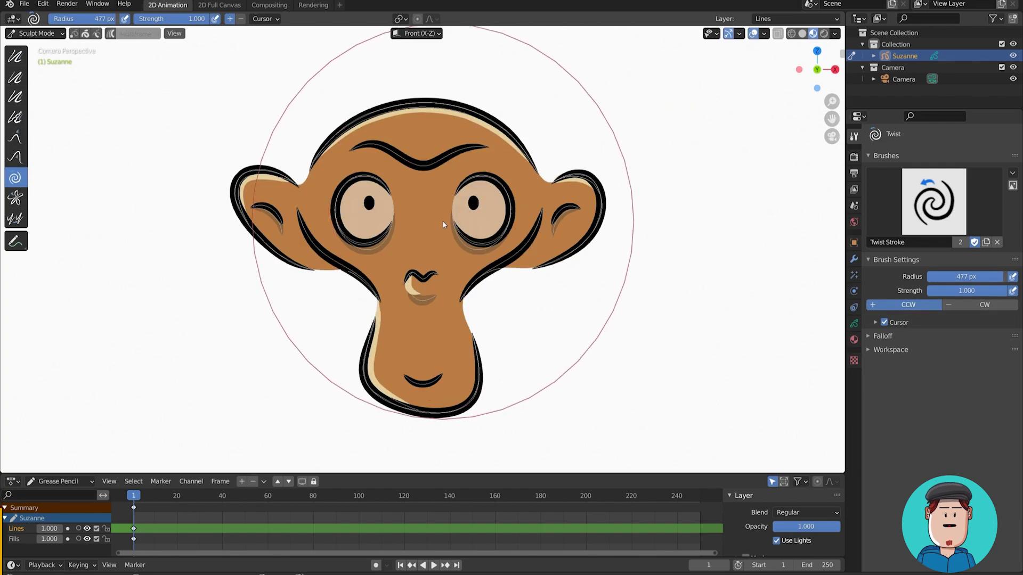
pyautogui.moveTo(444, 224)
pyautogui.mouseDown()
pyautogui.moveTo(426, 223)
pyautogui.moveTo(440, 222)
pyautogui.moveTo(426, 227)
pyautogui.moveTo(430, 214)
pyautogui.moveTo(542, 229)
pyautogui.moveTo(416, 300)
pyautogui.moveTo(567, 187)
pyautogui.mouseUp()
# - Try the Pinch brush on the middle of the face after adjusting its radius, and undo the last change
pyautogui.click(15, 198)
pyautogui.press('f')
pyautogui.click(433, 234)
pyautogui.hotkey('ctrl', 'z')
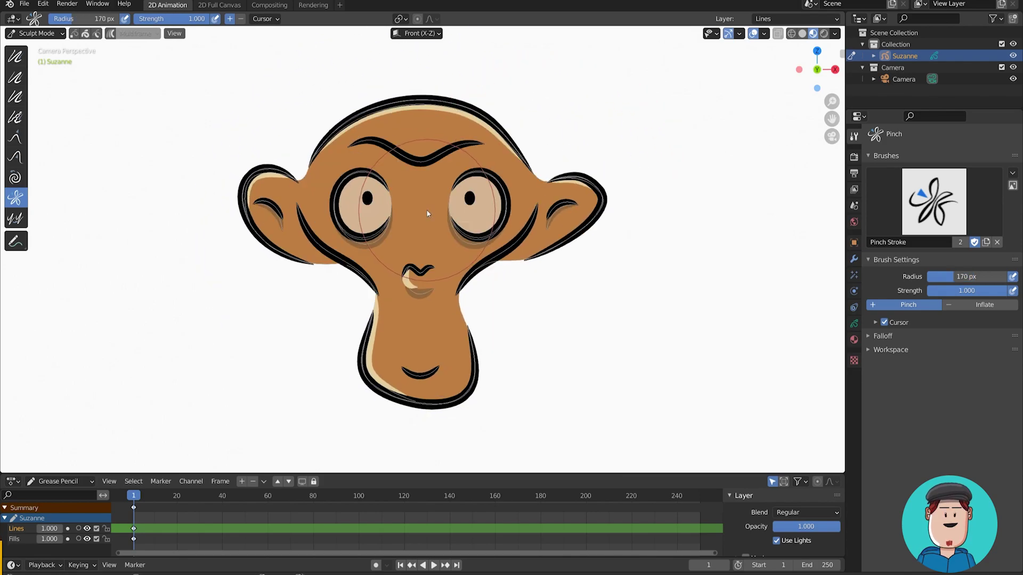
# - Stamp two copies of the yellow triangle character beside and above the head in Sculpt Mode, using the Clone brush at an 85 px radius
pyautogui.click(15, 218)
pyautogui.hotkey('ctrl', 'Tab')
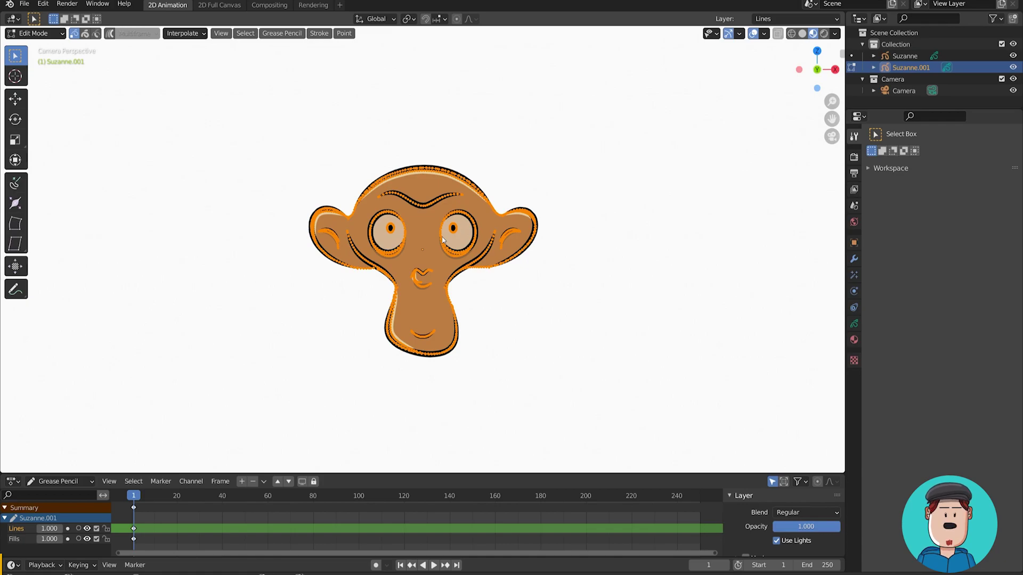
pyautogui.hotkey('ctrl', 'Tab')
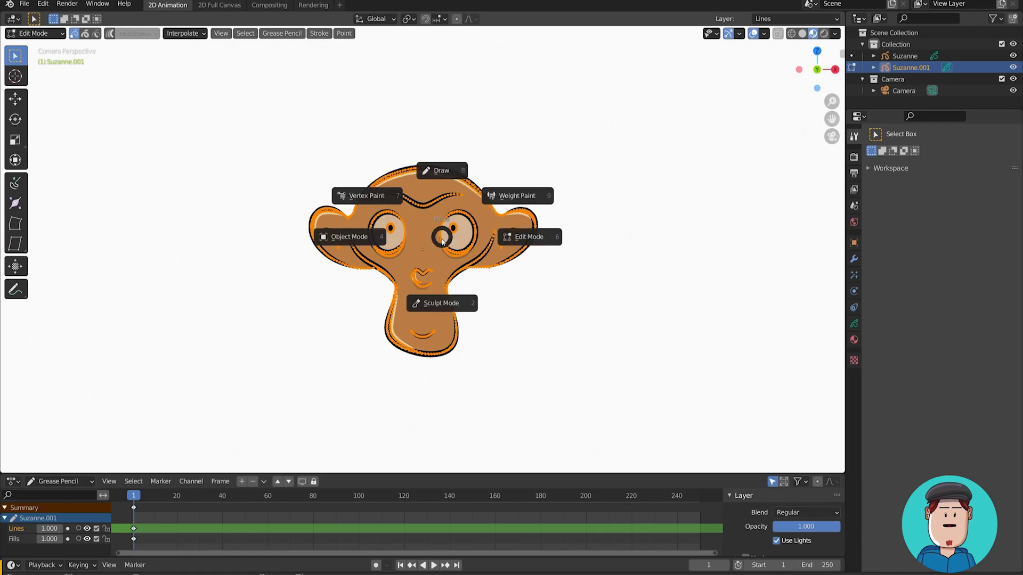
pyautogui.click(441, 298)
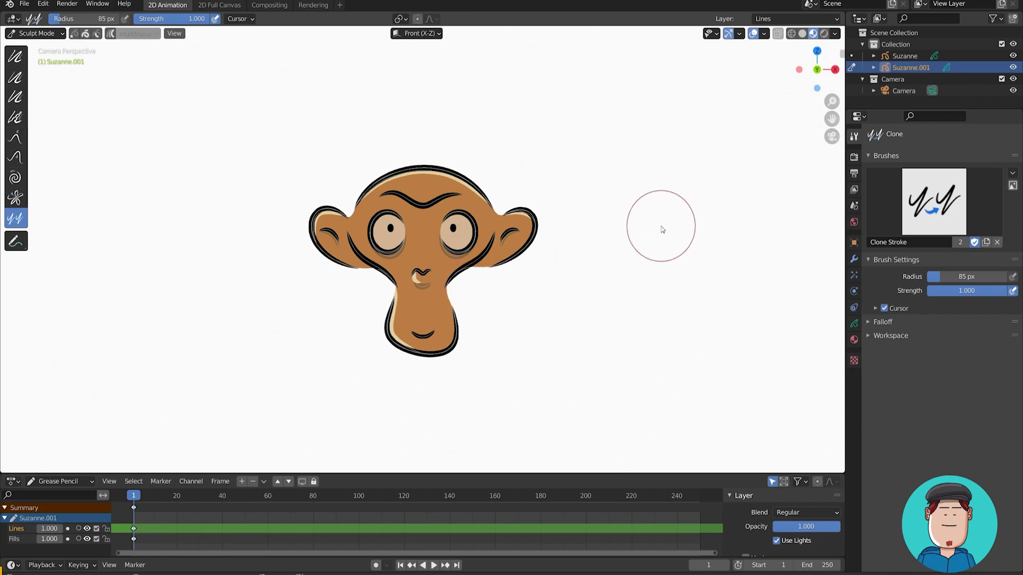
pyautogui.click(662, 230)
pyautogui.click(441, 90)
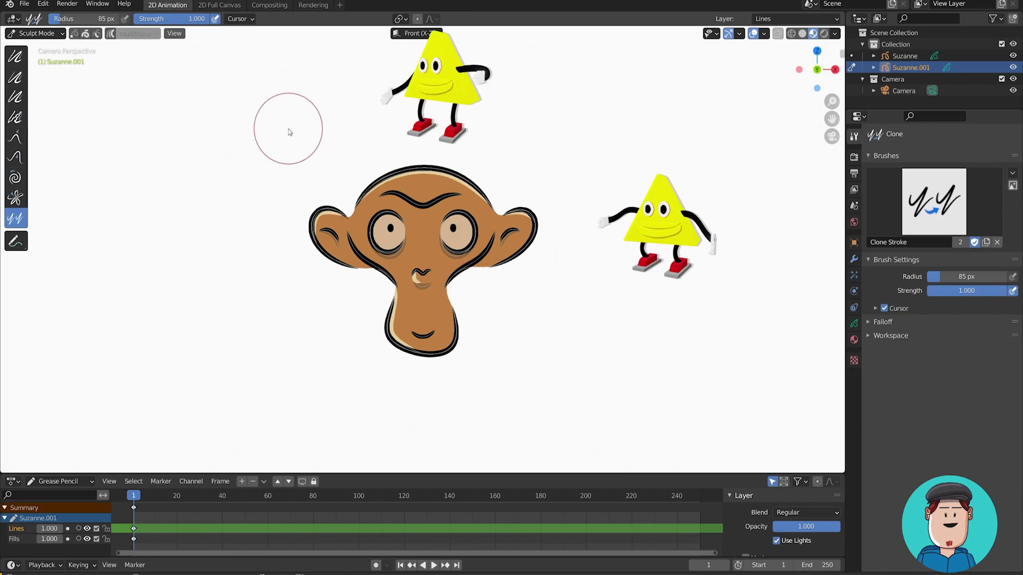